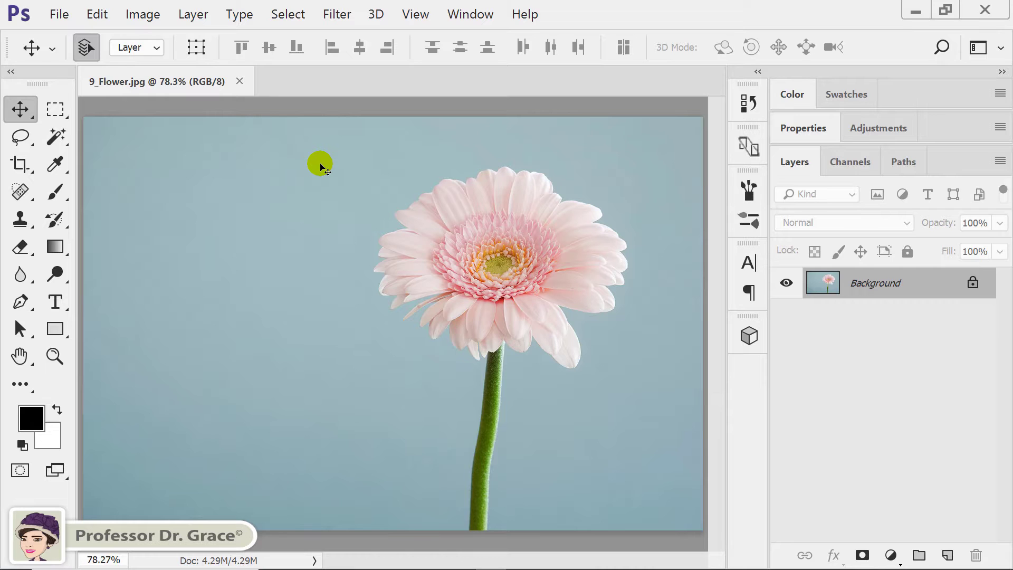
# Open the Select menu over the pink gerbera photo
pyautogui.click(288, 12)
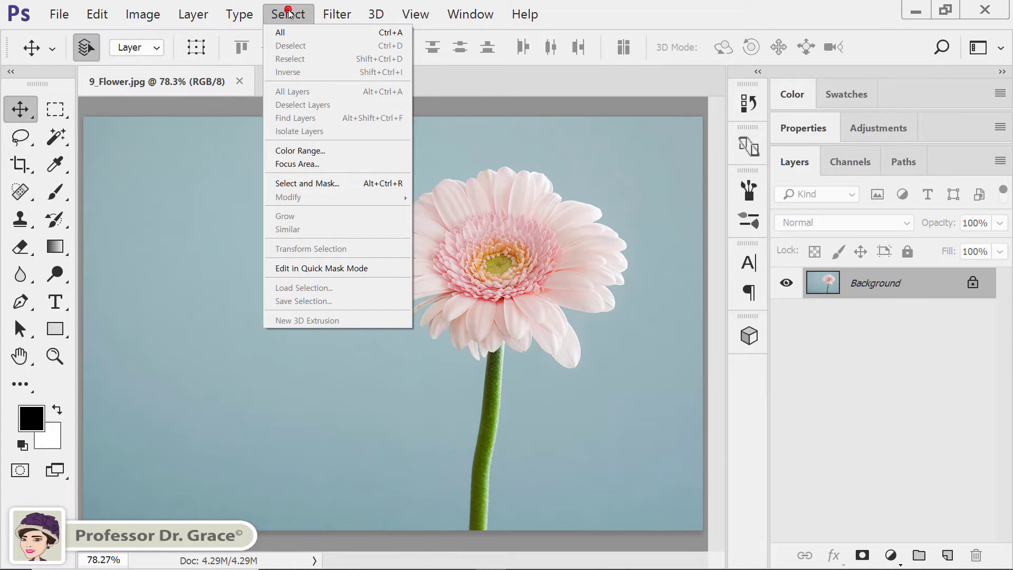
# Select the pale blue backdrop with Color Range, sampling several light and dark background spots
pyautogui.click(303, 152)
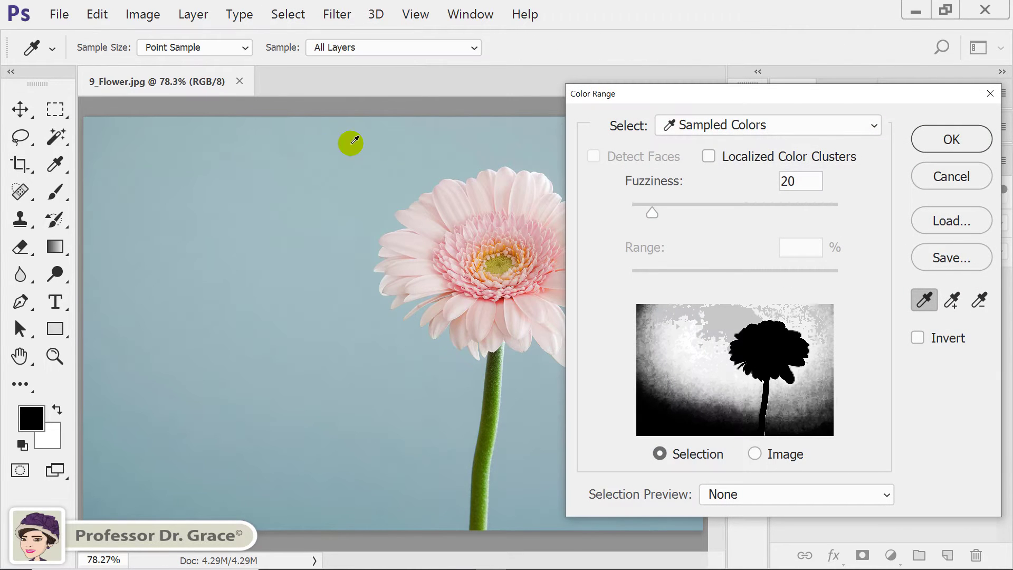
pyautogui.click(951, 301)
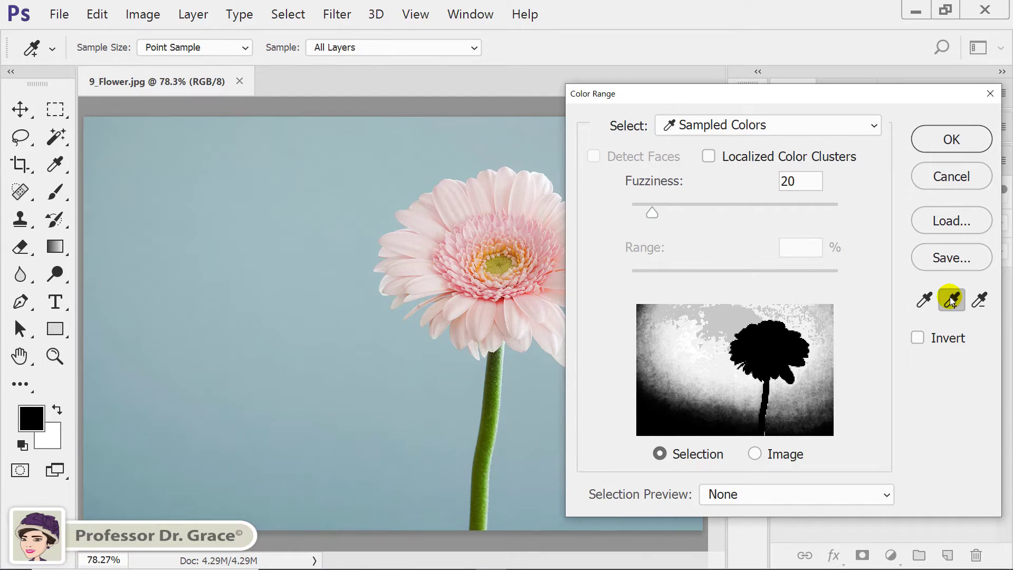
pyautogui.click(111, 149)
pyautogui.click(124, 385)
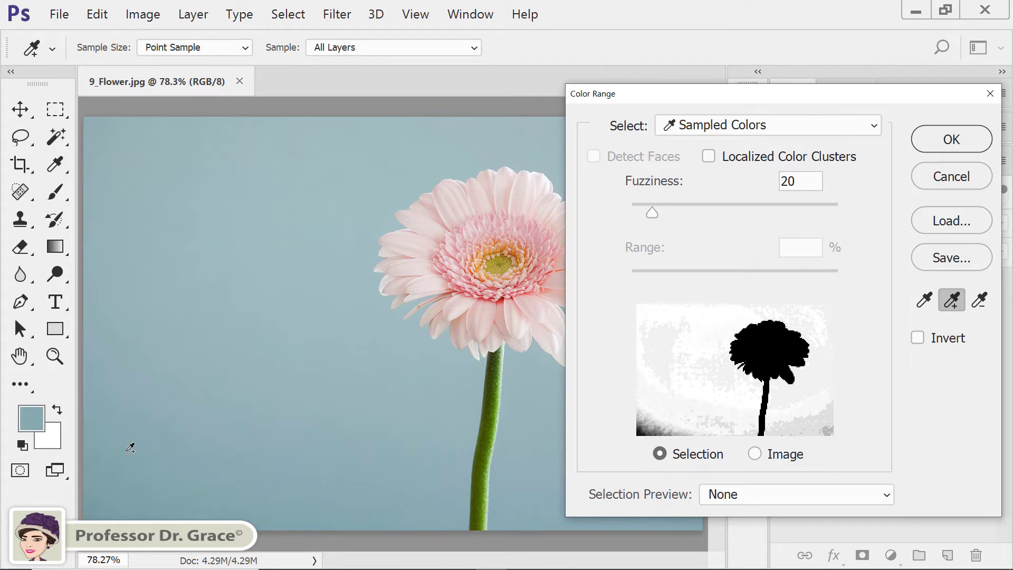
pyautogui.click(111, 508)
pyautogui.click(250, 330)
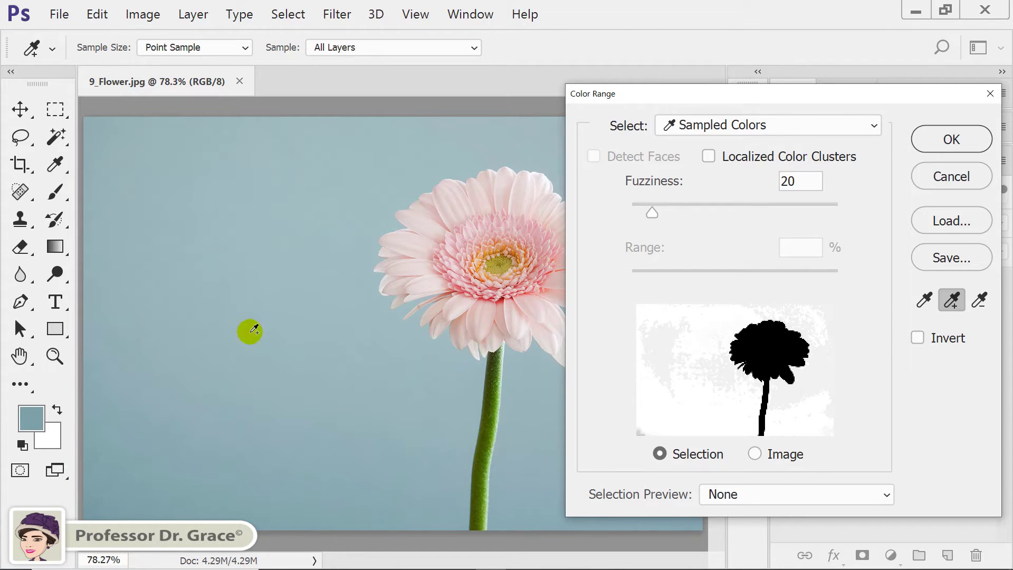
pyautogui.click(163, 462)
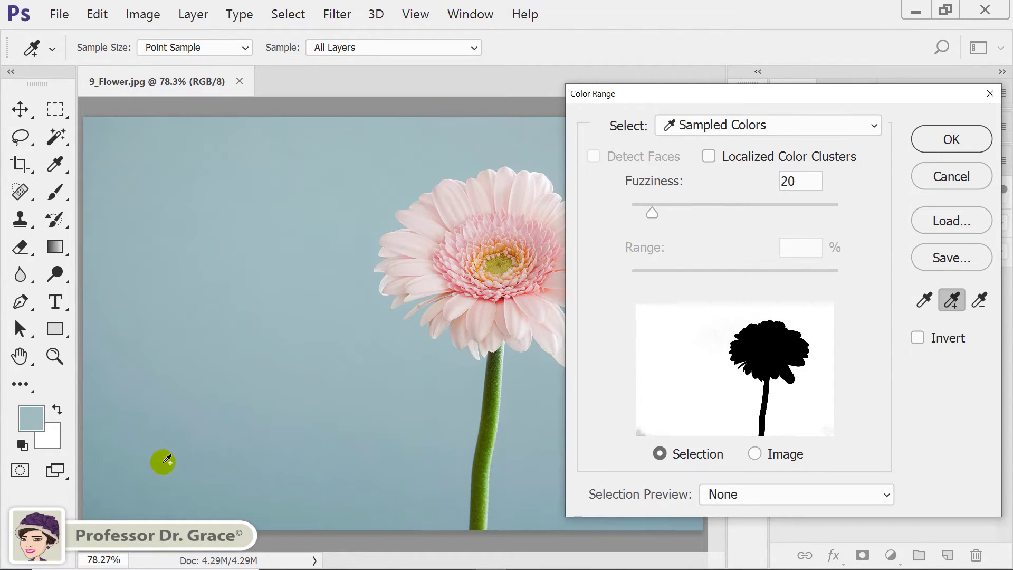
pyautogui.click(96, 516)
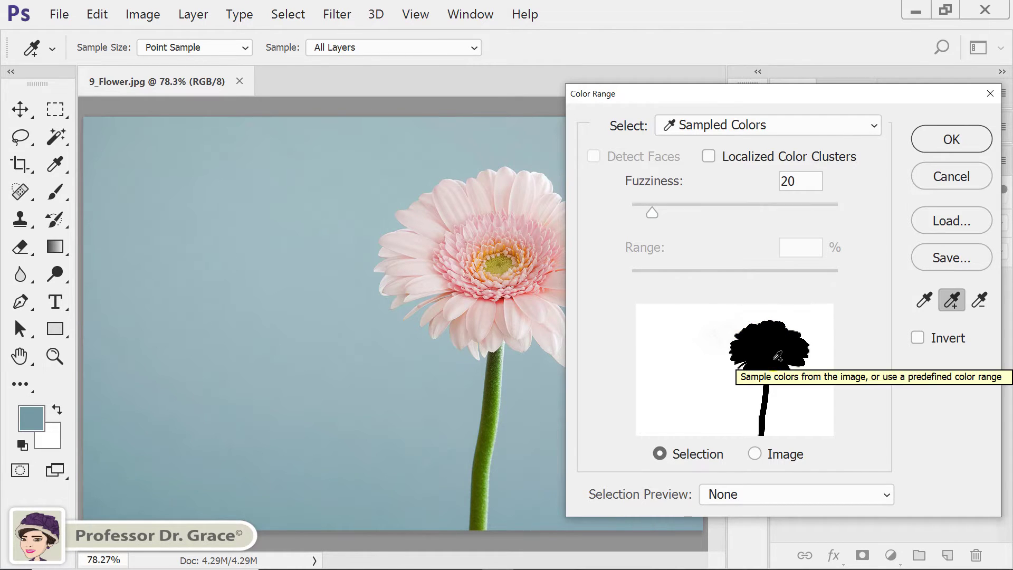
pyautogui.click(939, 139)
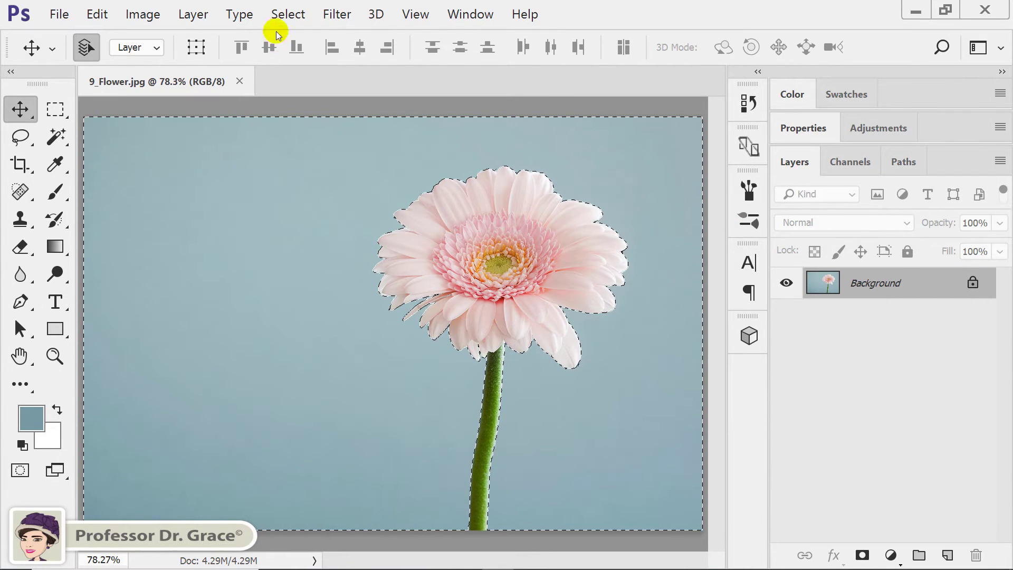
# Invert the selection to the flower and stem, then contract it by 1 pixel
pyautogui.click(285, 13)
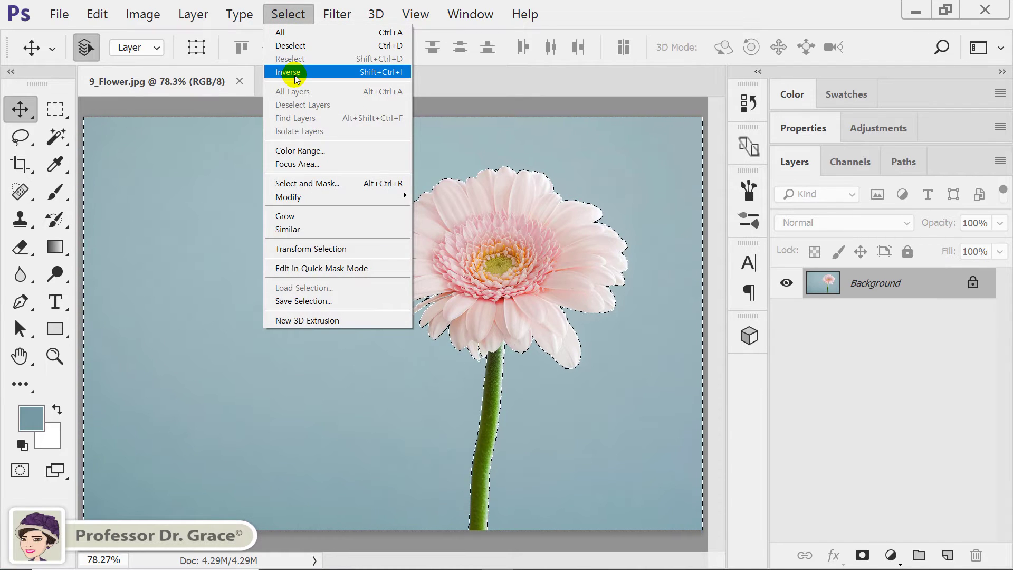
pyautogui.click(399, 73)
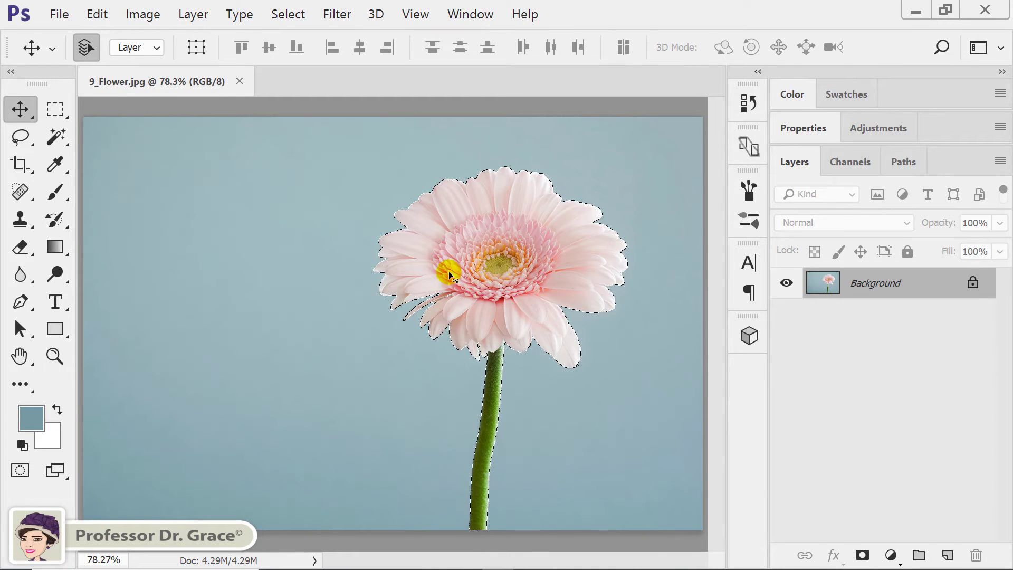
pyautogui.click(288, 14)
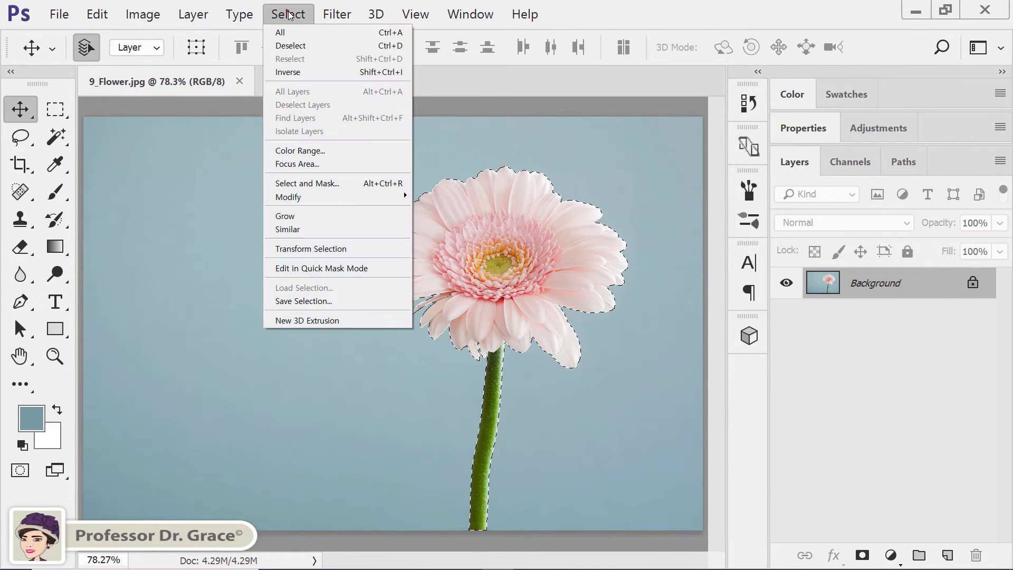
pyautogui.click(329, 197)
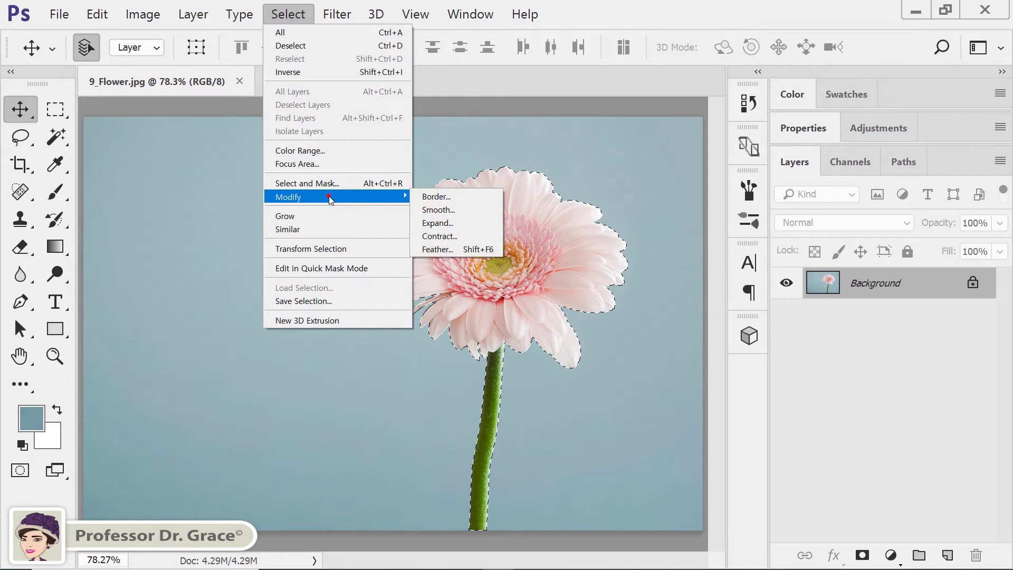
pyautogui.click(483, 238)
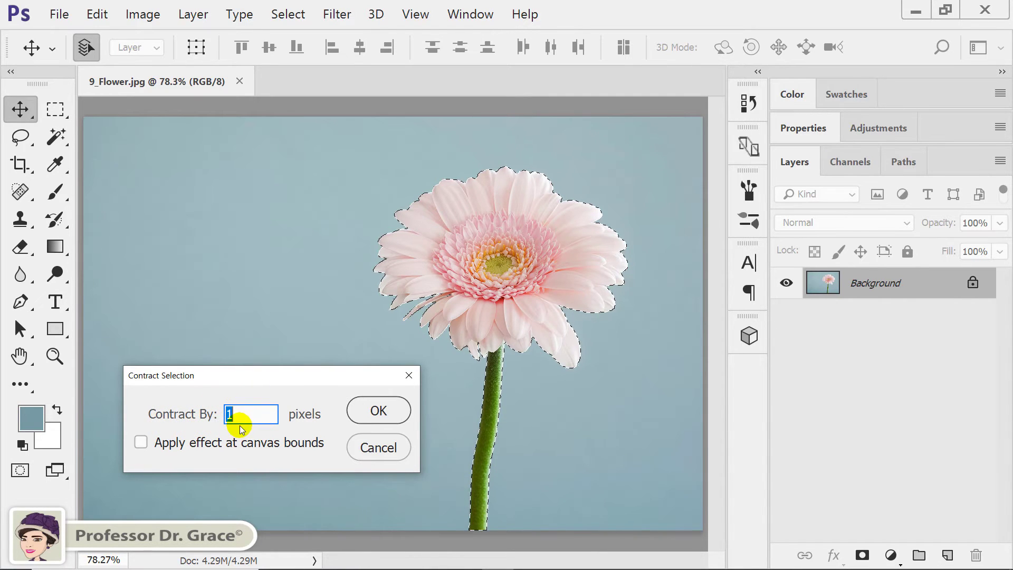
pyautogui.click(379, 411)
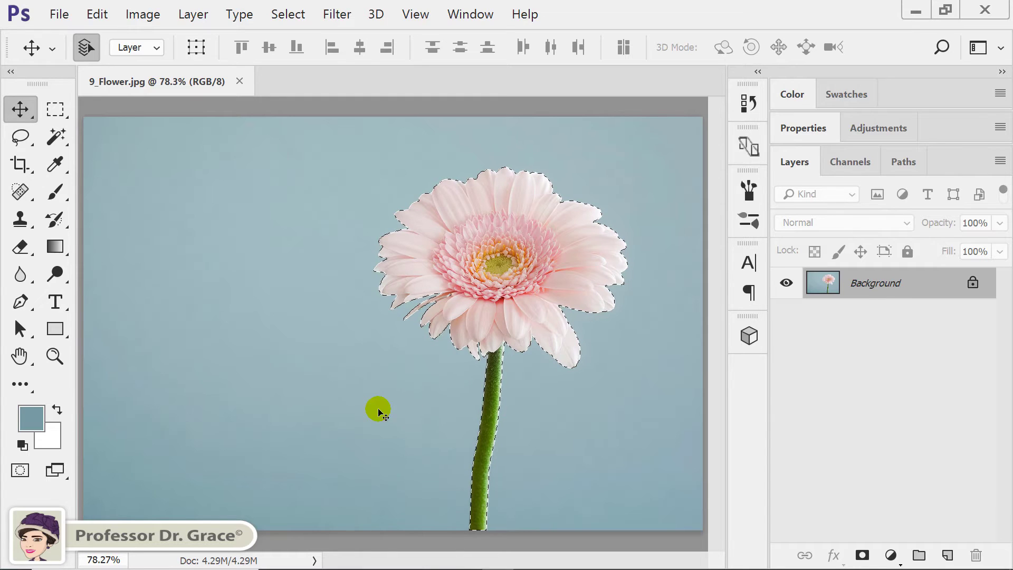
# Copy the flower onto Layer 1, flip it horizontally, and move it left and lower
pyautogui.hotkey('ctrl', 'j')
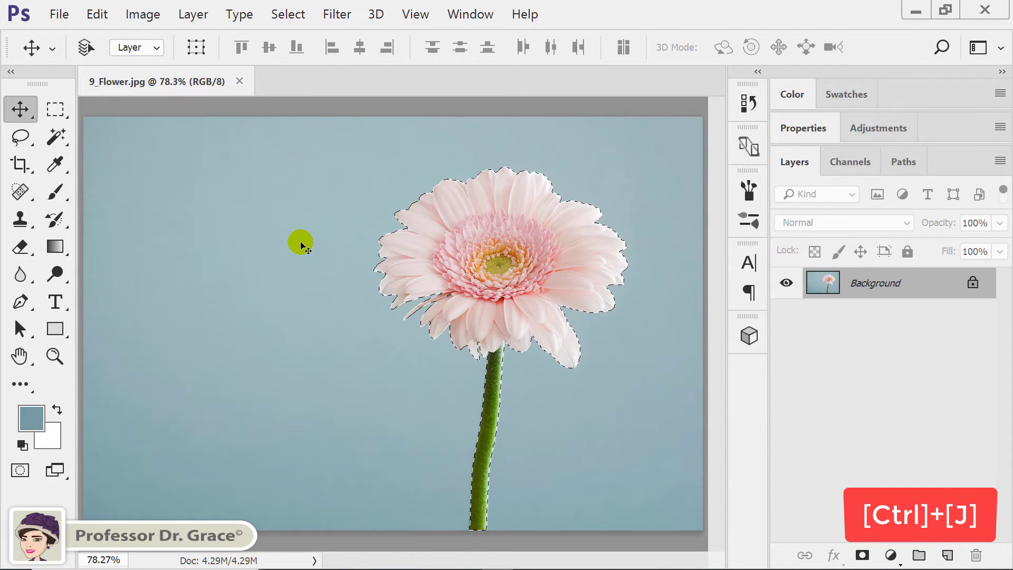
pyautogui.hotkey('ctrl', 'j')
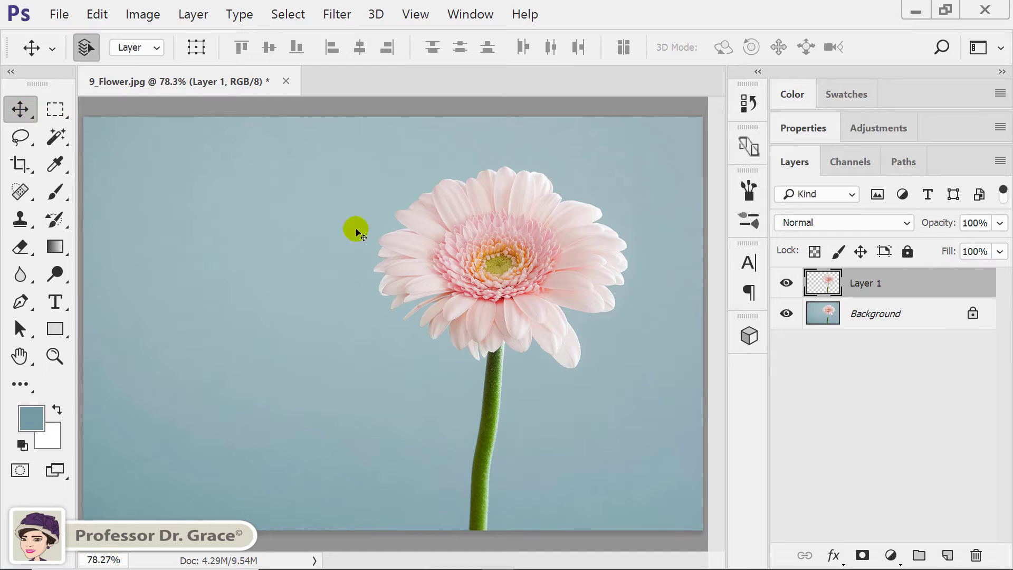
pyautogui.moveTo(467, 267); pyautogui.dragTo(223, 265)
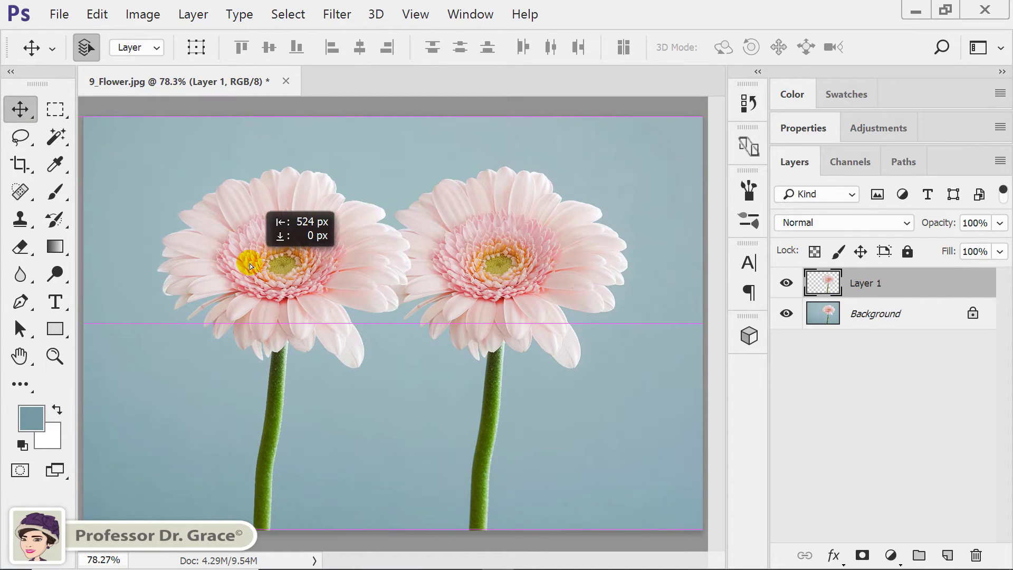
pyautogui.click(97, 15)
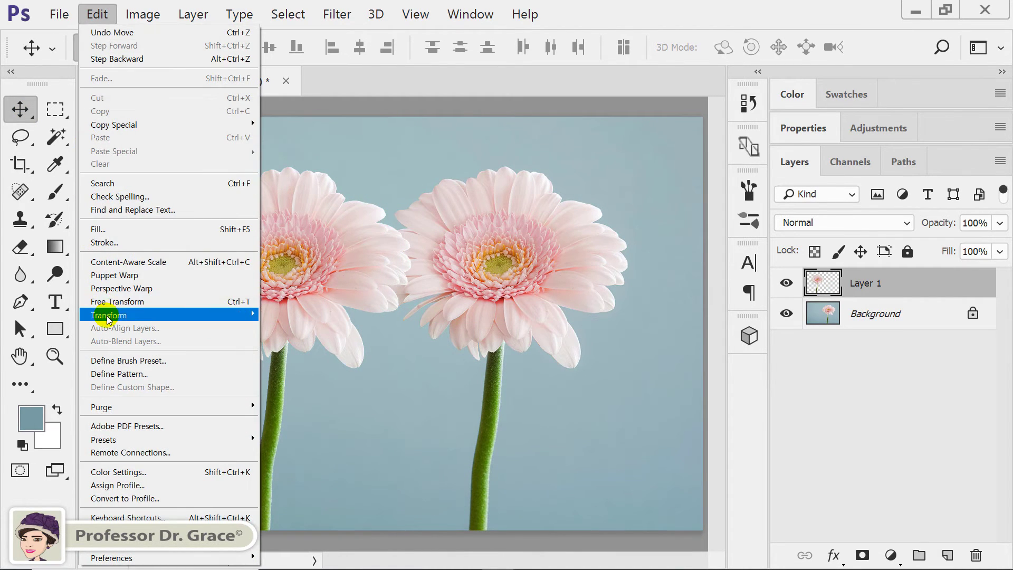
pyautogui.moveTo(109, 314)
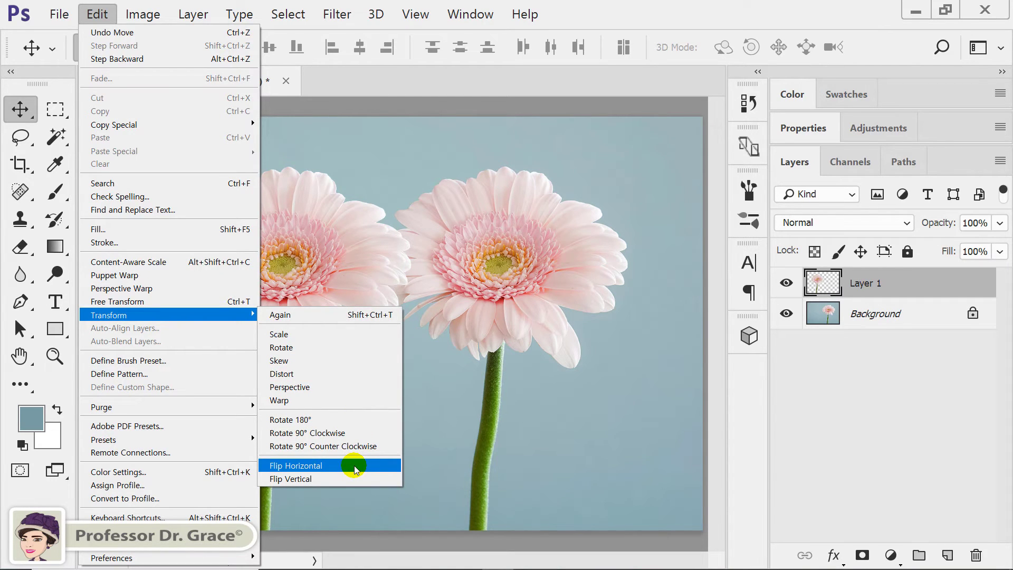
pyautogui.click(353, 466)
pyautogui.moveTo(289, 263)
pyautogui.mouseDown()
pyautogui.moveTo(261, 332)
pyautogui.moveTo(257, 359)
pyautogui.moveTo(271, 364)
pyautogui.mouseUp()
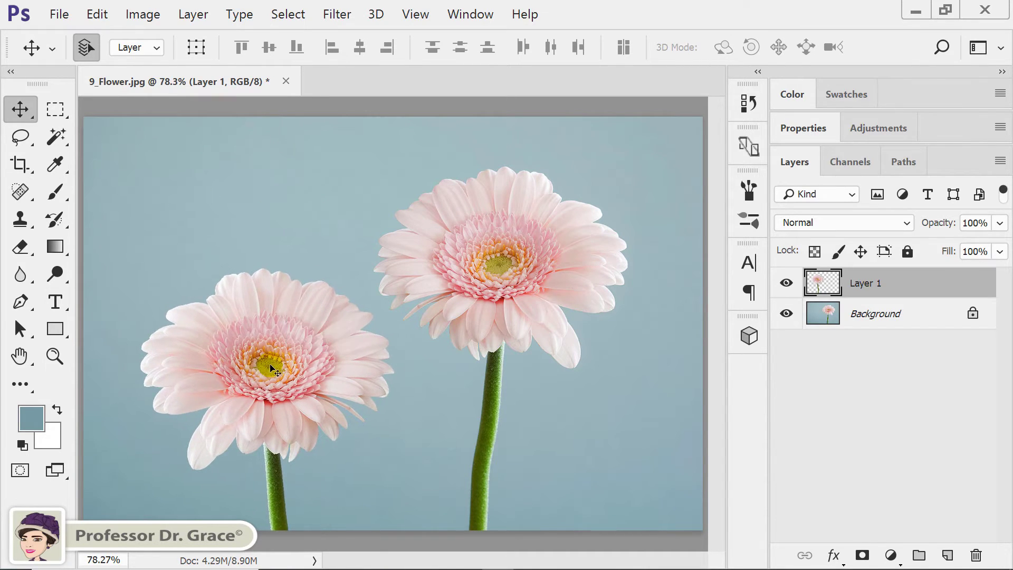
# Apply Color Balance +43, -41, -70 to the flower copy for a peach tint
pyautogui.click(143, 14)
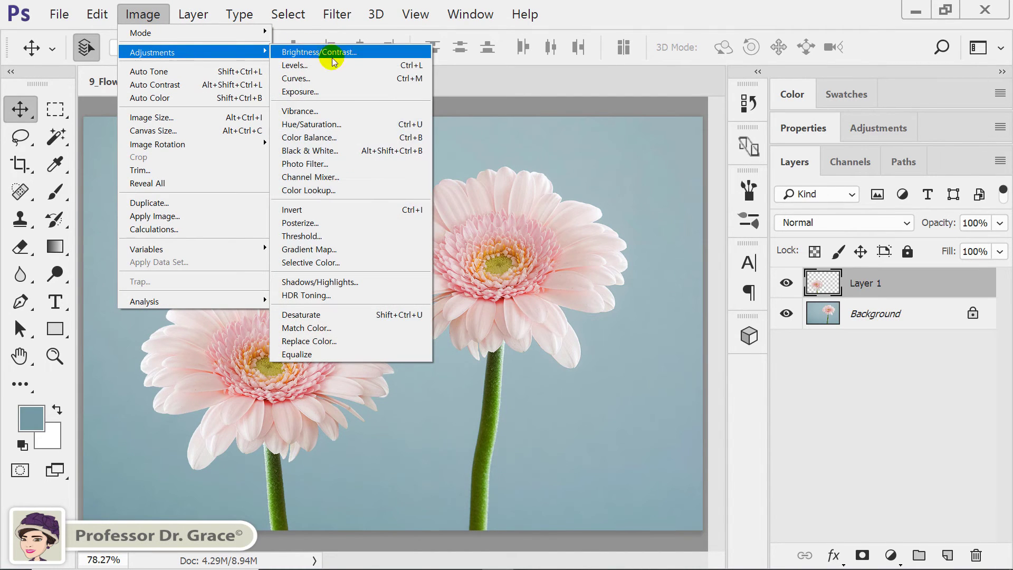
pyautogui.moveTo(152, 52)
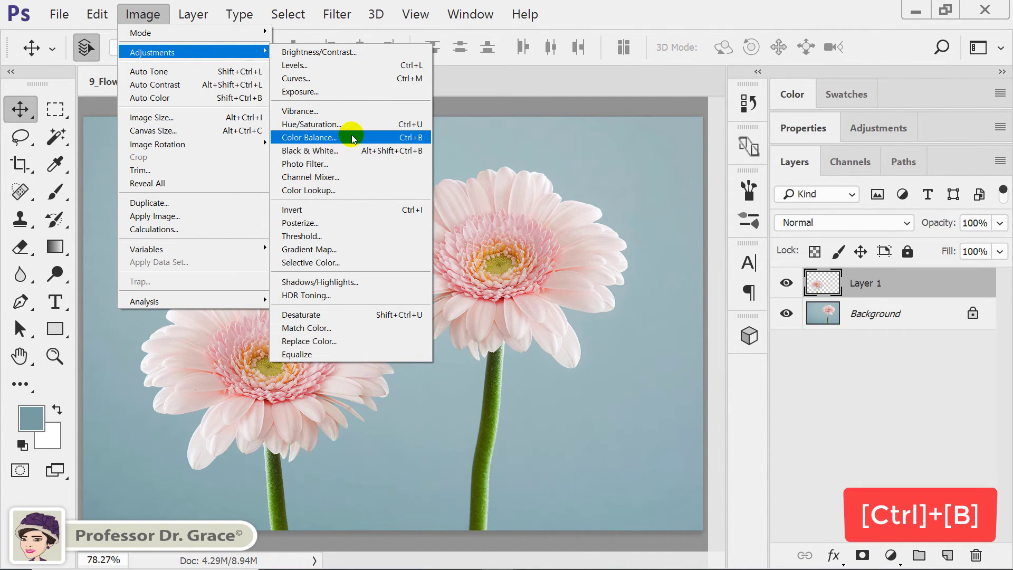
pyautogui.click(410, 138)
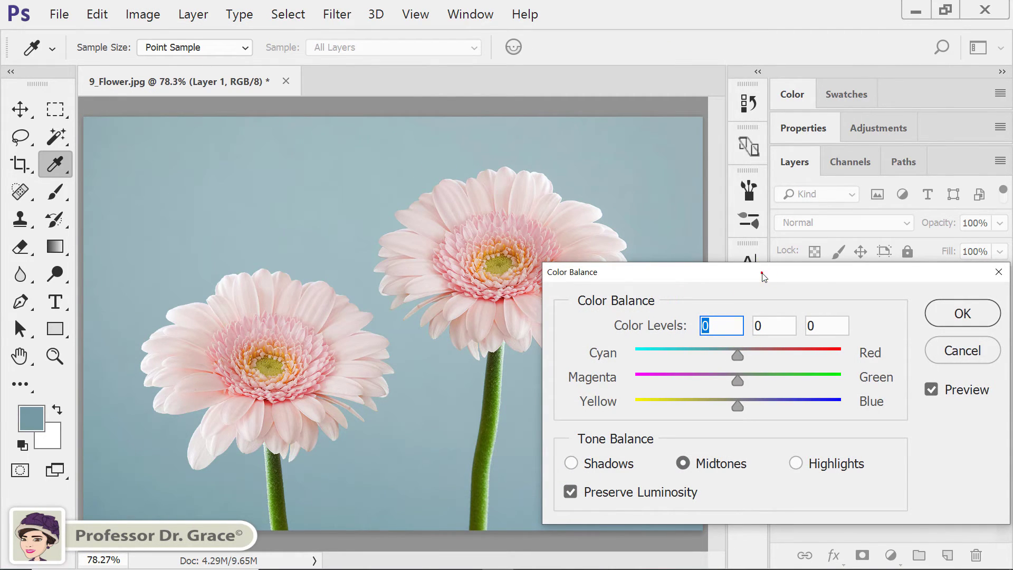
pyautogui.moveTo(761, 274); pyautogui.dragTo(752, 306)
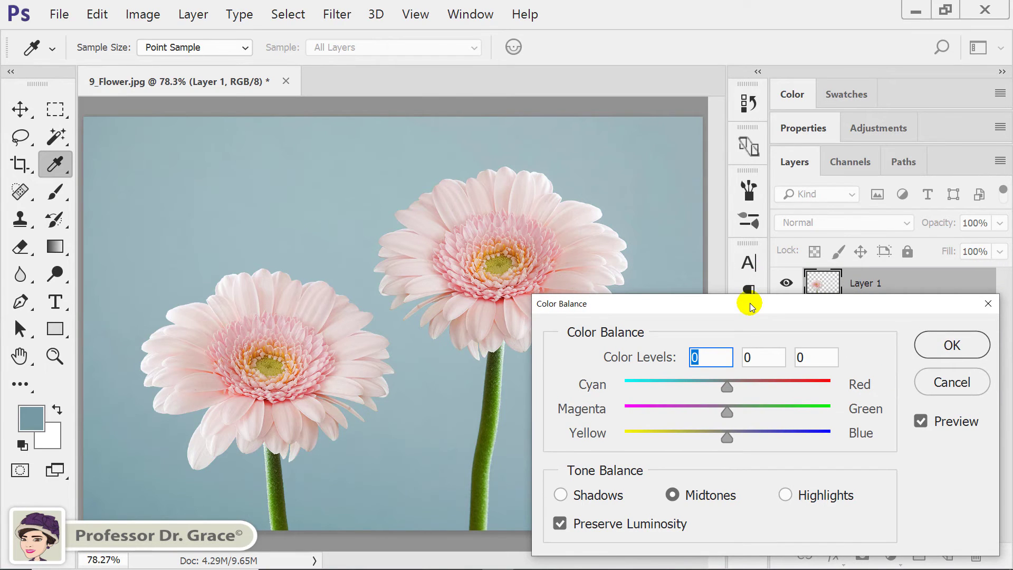
pyautogui.moveTo(727, 387)
pyautogui.mouseDown()
pyautogui.moveTo(771, 389)
pyautogui.moveTo(686, 412)
pyautogui.mouseUp()
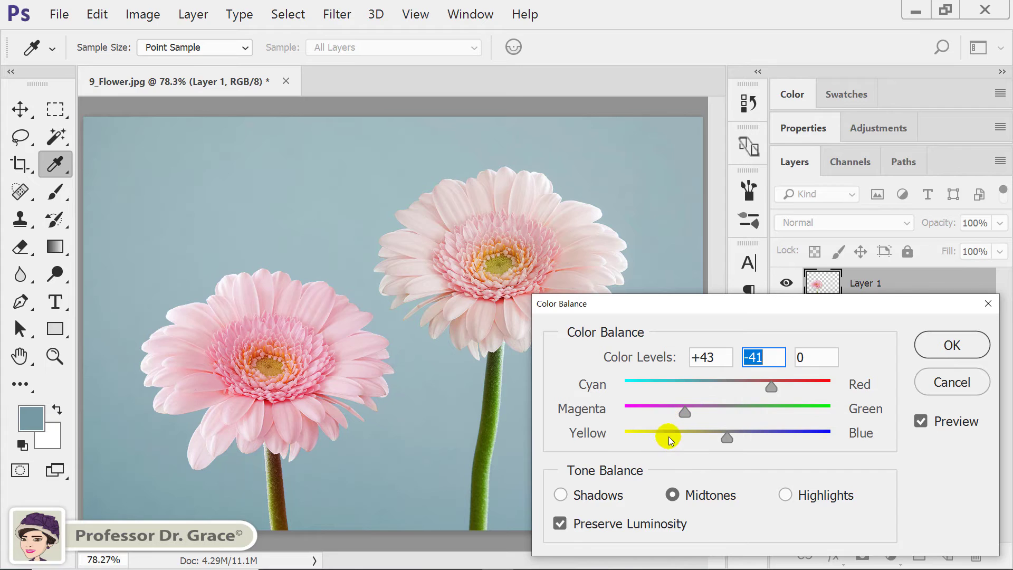
pyautogui.moveTo(728, 437); pyautogui.dragTo(654, 436)
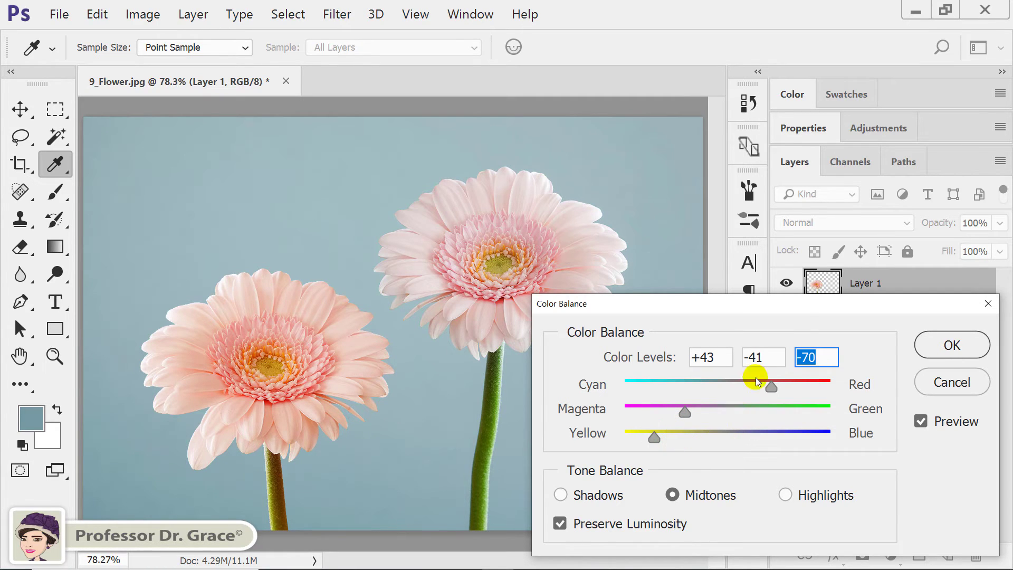
pyautogui.click(971, 349)
pyautogui.press('v')
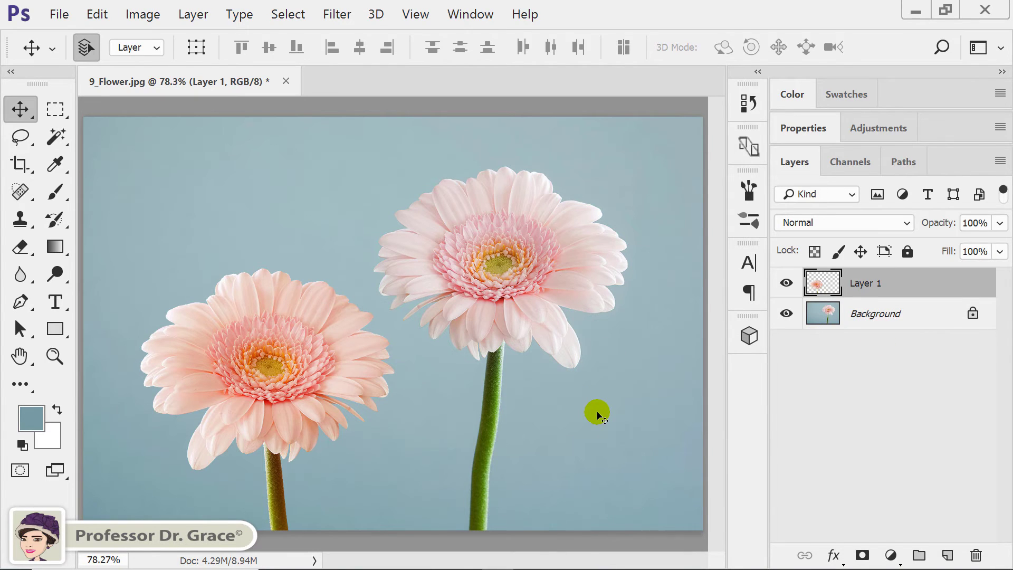